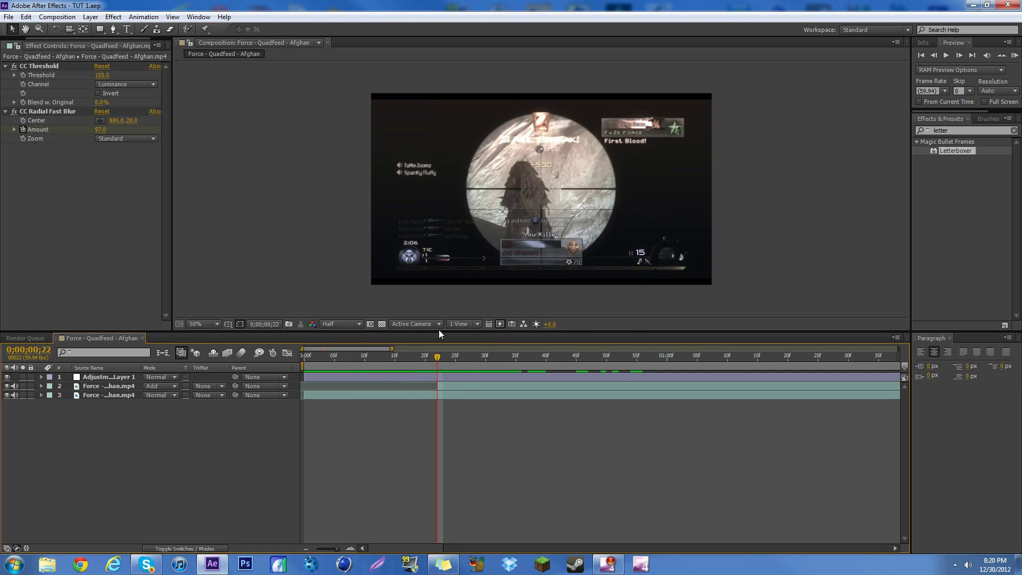
Delete the upper footage layer with the ray effects and the adjustment layer, leaving only the base gameplay clip.
click(7, 377)
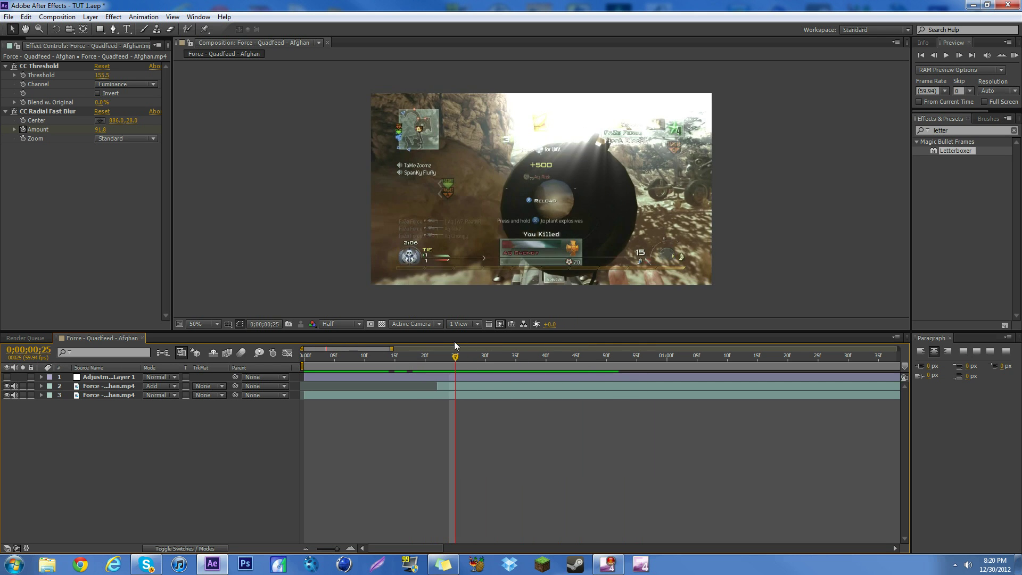
click(108, 386)
key(Delete)
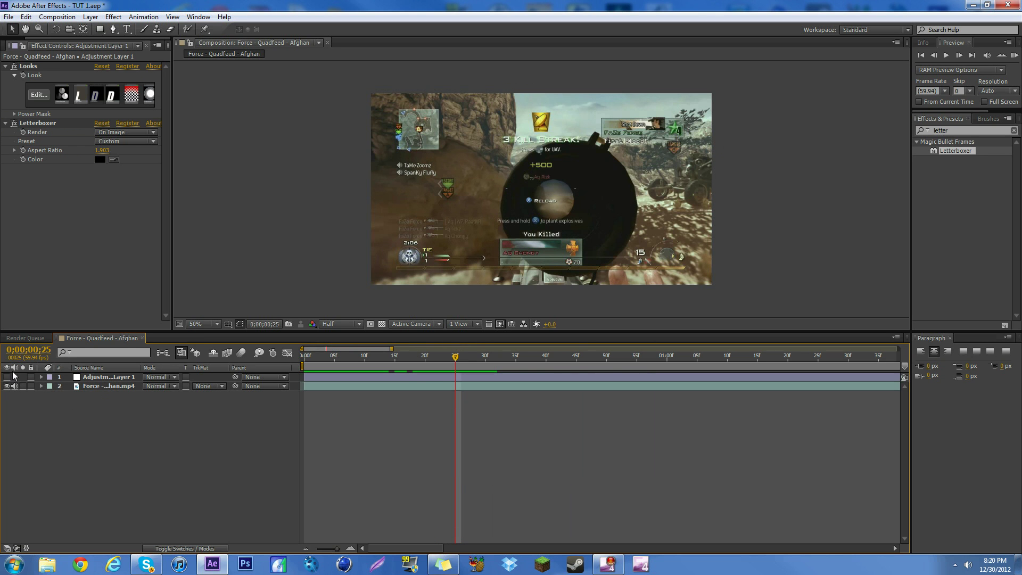
click(357, 377)
key(Delete)
Duplicate the gameplay clip layer and trim the start of the upper copy to 0;00;00;22.
drag(410, 360, 433, 356)
click(436, 377)
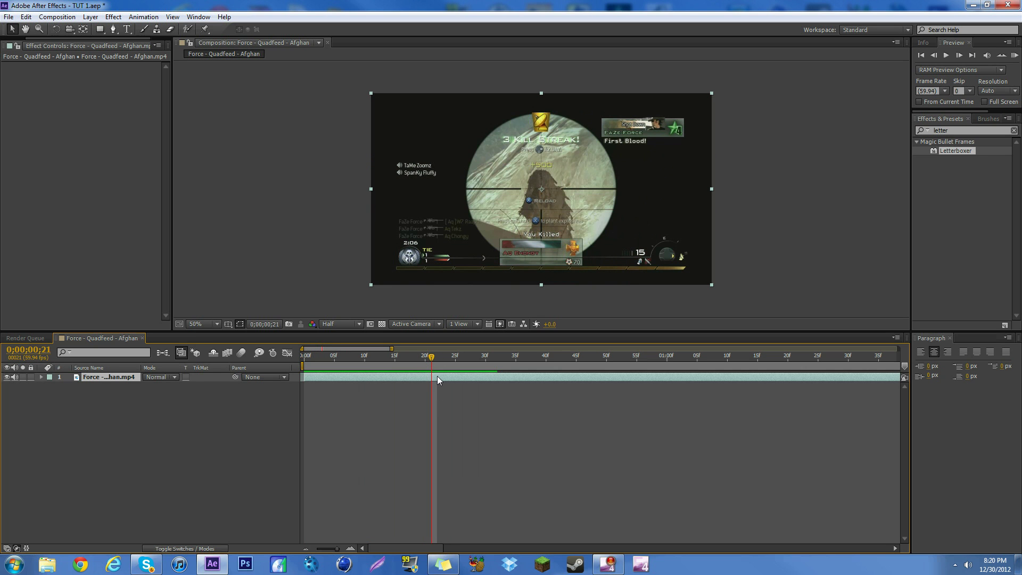
key(ctrl+d)
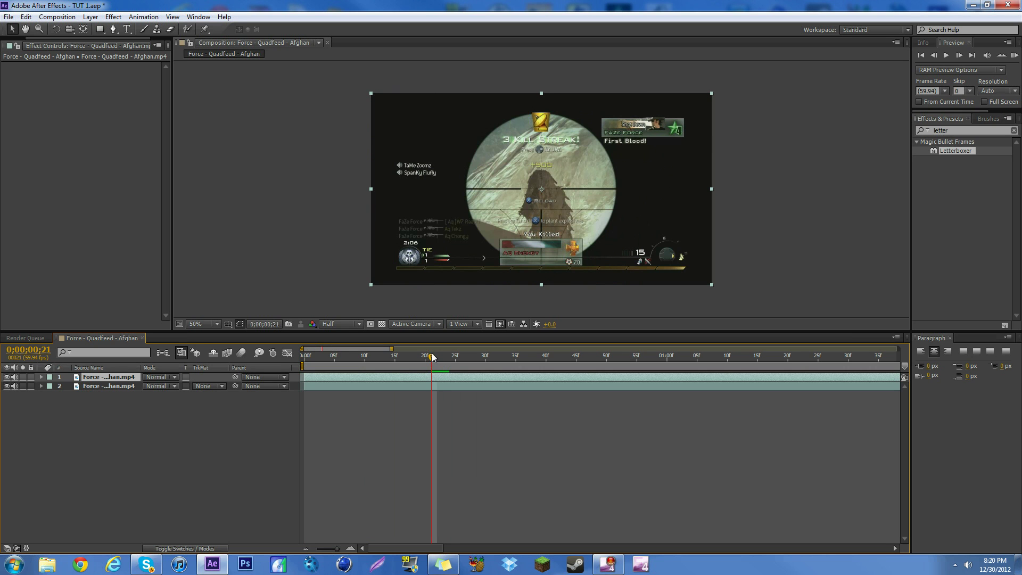
click(436, 356)
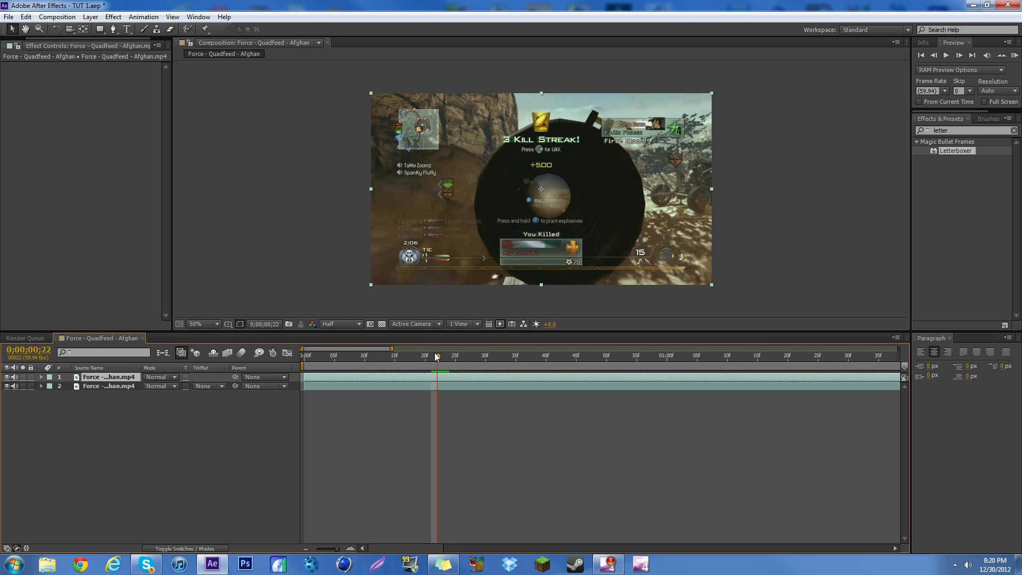
click(432, 355)
drag(434, 356, 436, 357)
key(alt+bracketleft)
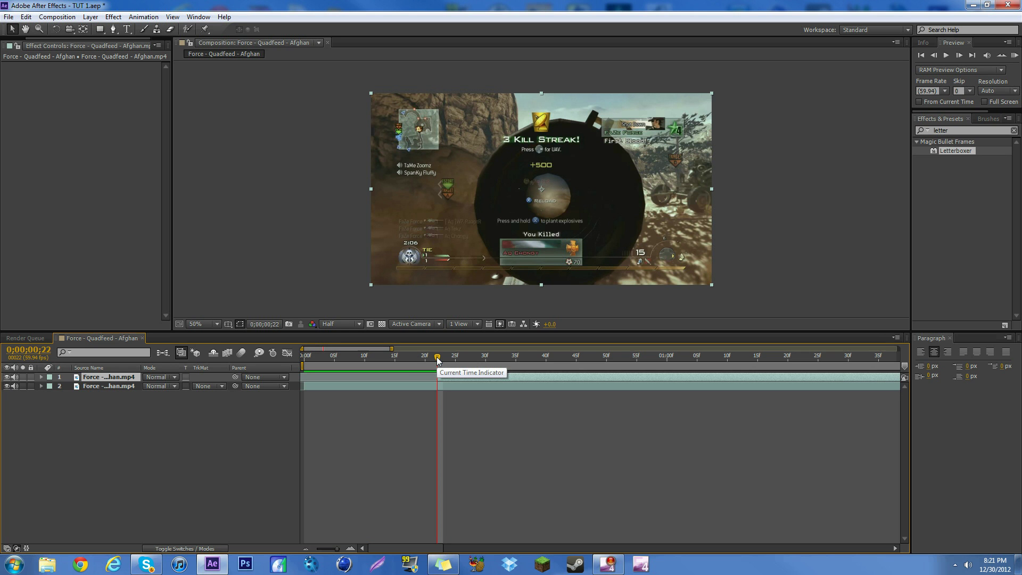
mouse_move(436, 359)
mouse_down()
mouse_move(292, 370)
mouse_move(456, 353)
mouse_move(398, 353)
mouse_move(515, 357)
mouse_move(437, 358)
mouse_up()
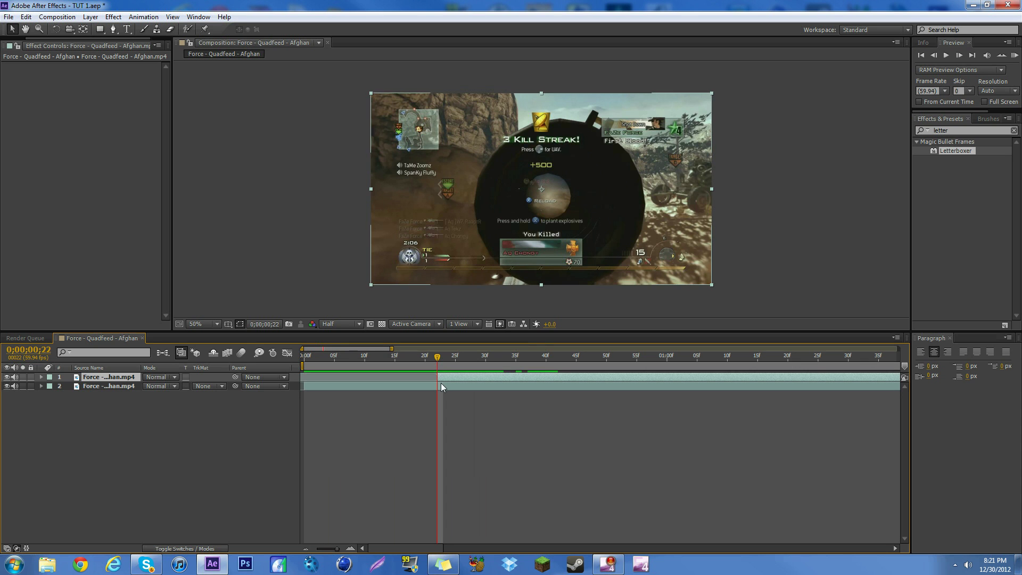
Rename the upper clip layer as rays.
right_click(106, 383)
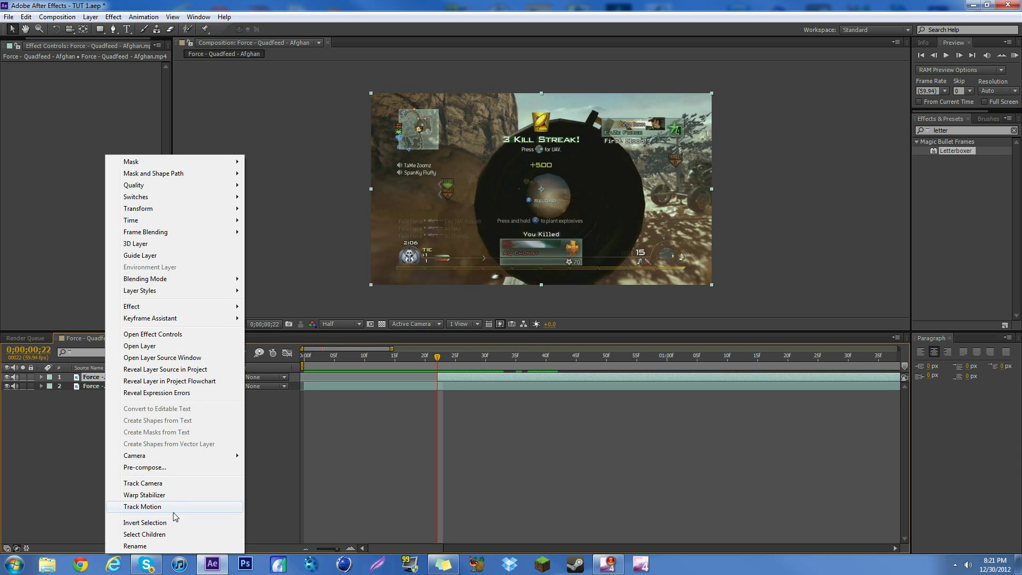
click(163, 547)
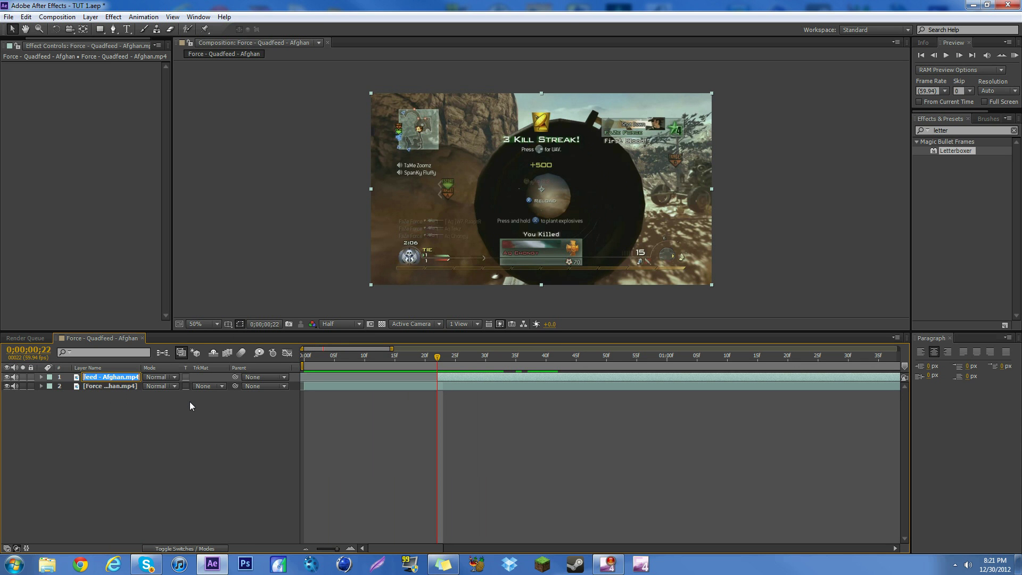
text(rays)
key(Return)
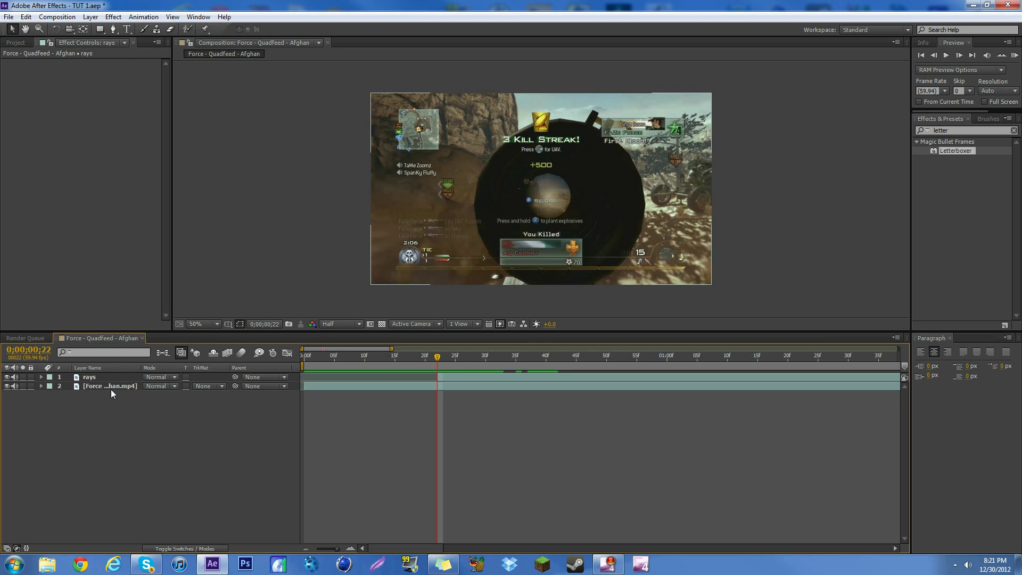
Find the Threshold effect by searching for "thresh" and apply it to the rays layer.
click(114, 376)
click(957, 132)
double_click(957, 132)
text(thresh)
drag(961, 169, 455, 377)
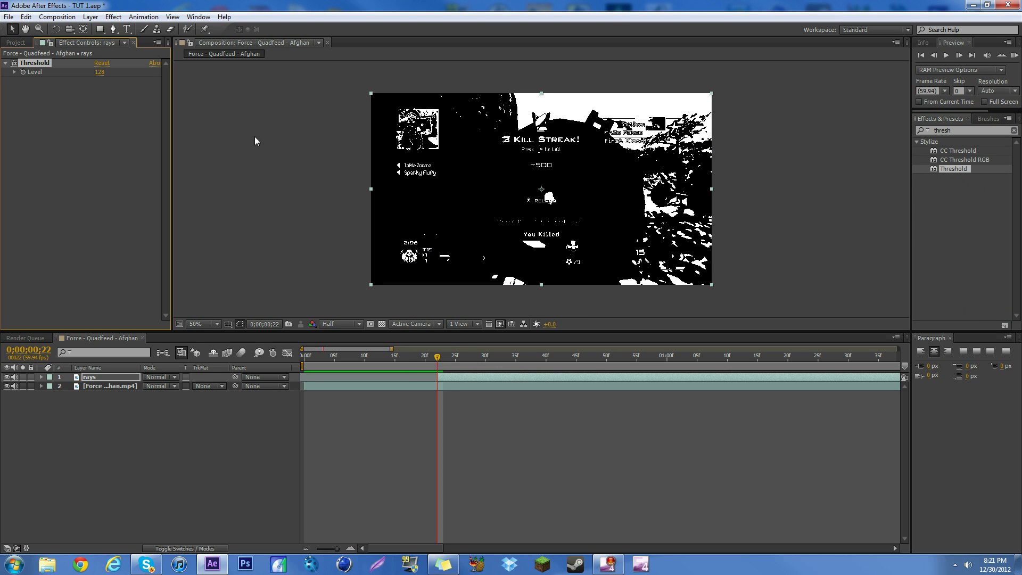
Set the Threshold level on the rays layer to 150.
click(98, 73)
text(150)
key(Return)
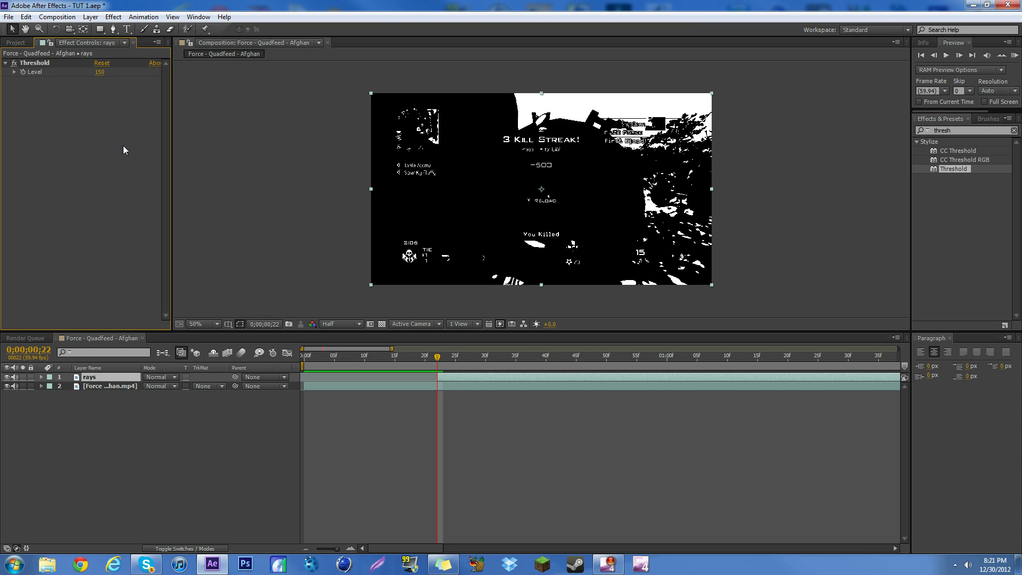
Adjust the Threshold level on the rays layer to 146.
mouse_move(100, 77)
mouse_down()
mouse_move(146, 75)
mouse_move(64, 74)
mouse_move(99, 68)
mouse_move(89, 66)
mouse_up()
click(104, 72)
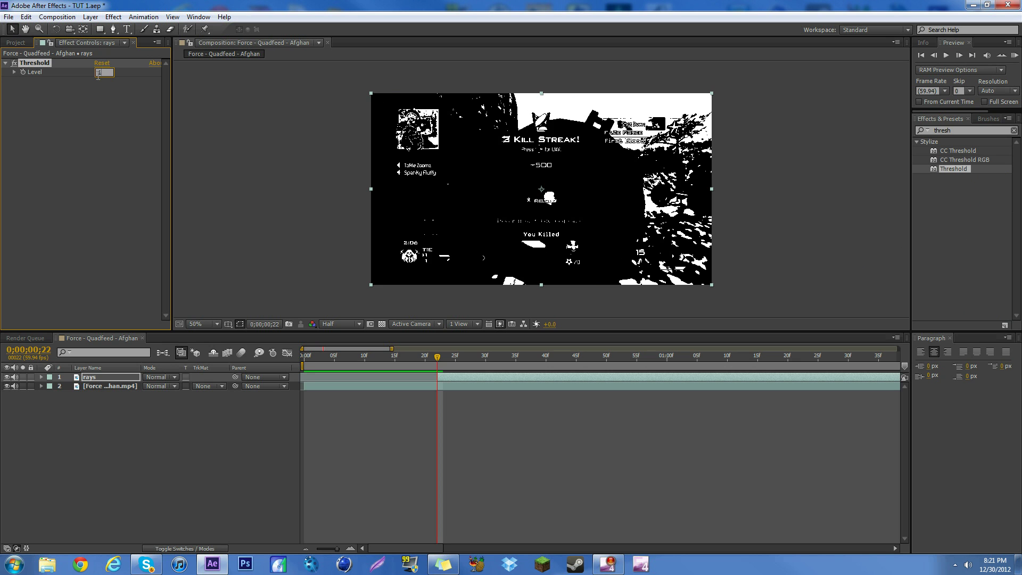
text(1)
key(Return)
drag(99, 73, 130, 75)
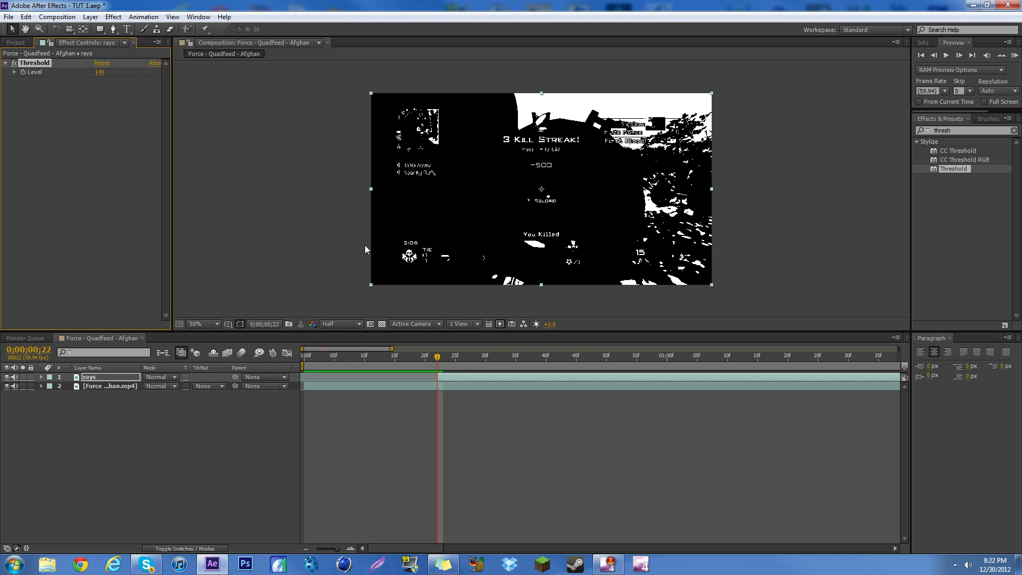
Draw a closed four-point Pen mask on the rays layer around the bright sky in the frame's upper right.
click(113, 29)
click(502, 80)
click(507, 134)
click(725, 156)
click(738, 80)
click(502, 81)
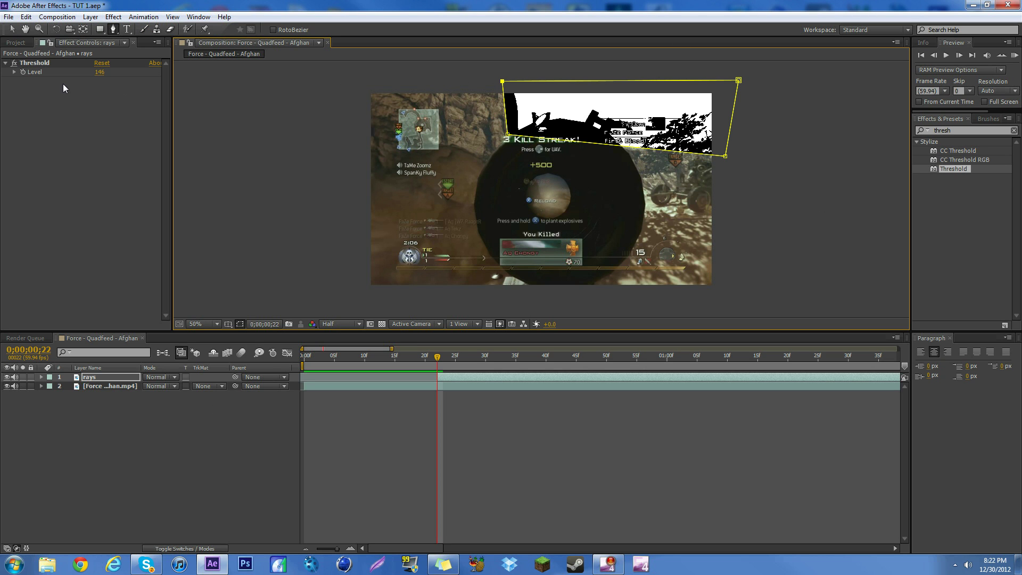
click(12, 29)
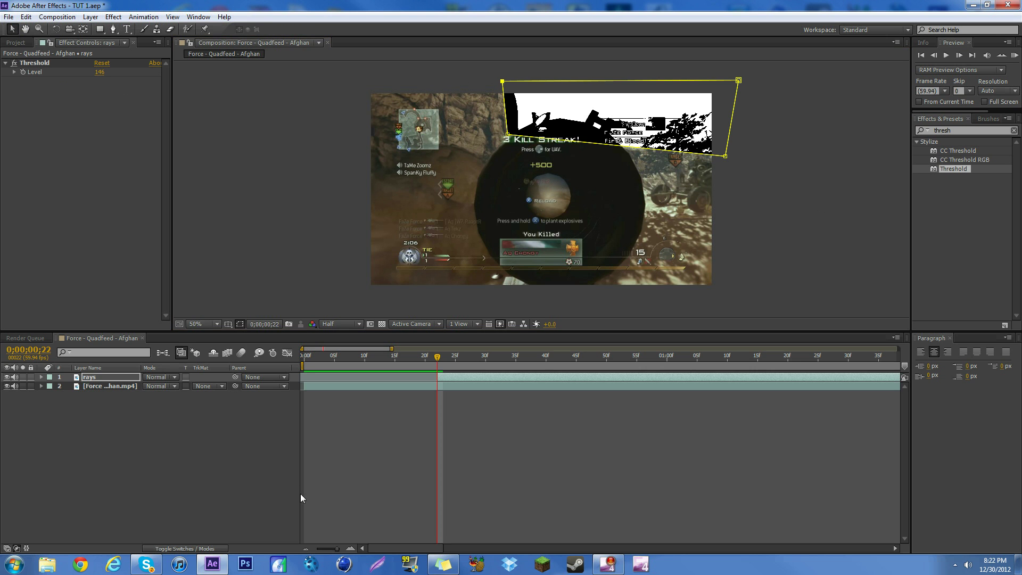
Set the blending mode of the rays layer to Add and preview the masked area over time.
click(573, 444)
drag(451, 366, 437, 345)
click(446, 375)
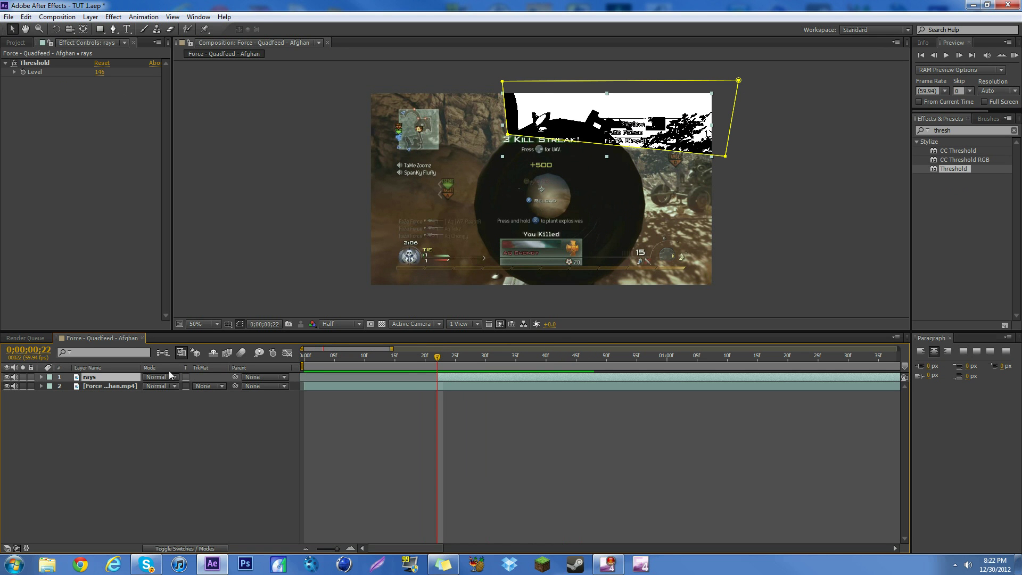
click(149, 377)
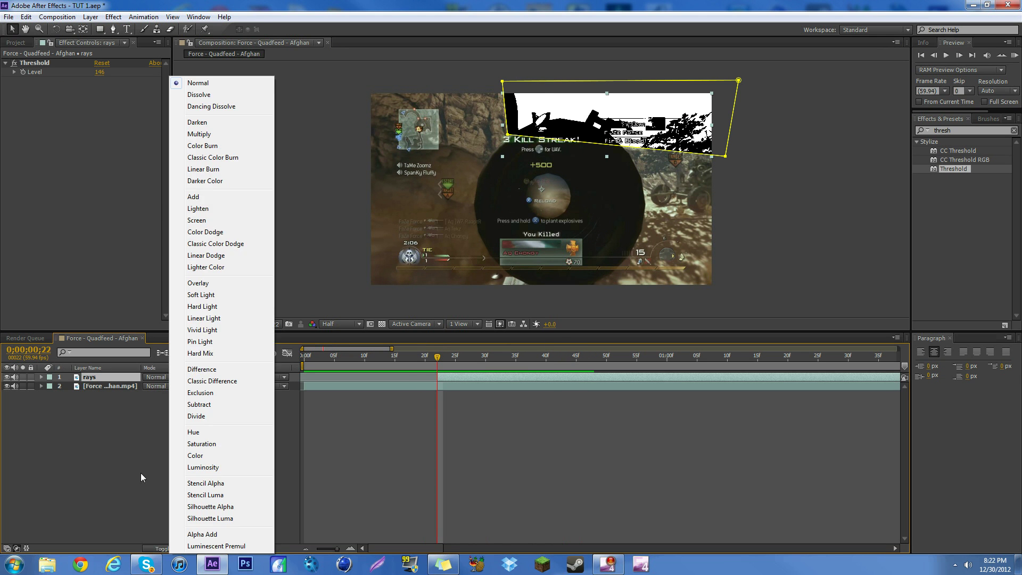
click(142, 477)
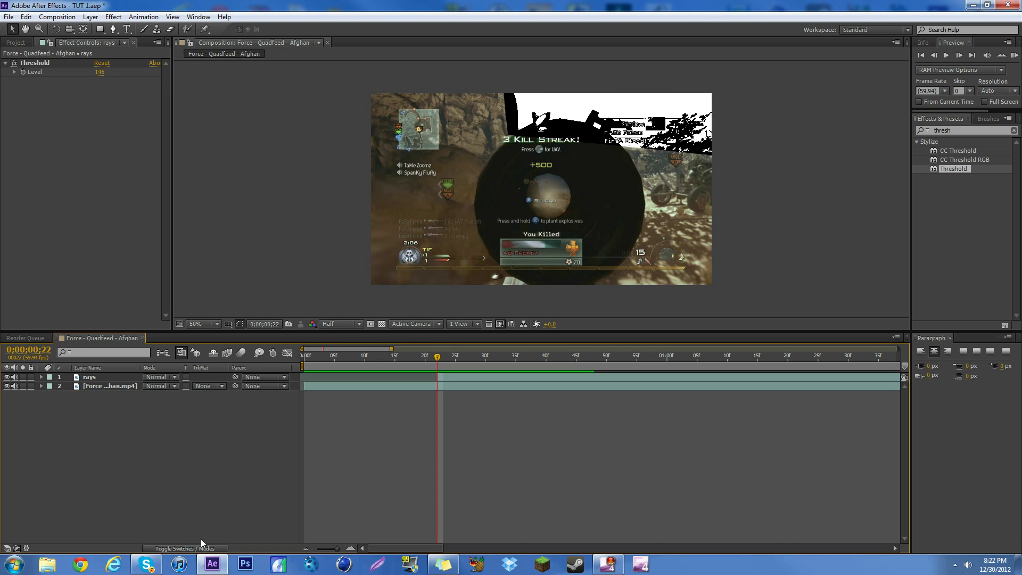
click(147, 376)
click(183, 196)
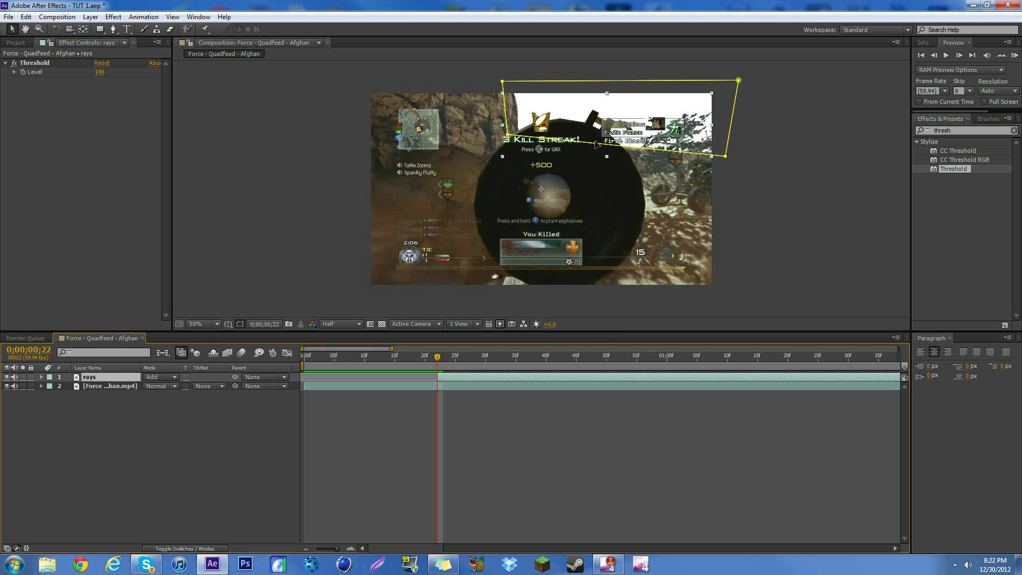
drag(526, 360, 436, 358)
key(ctrl+shift+a)
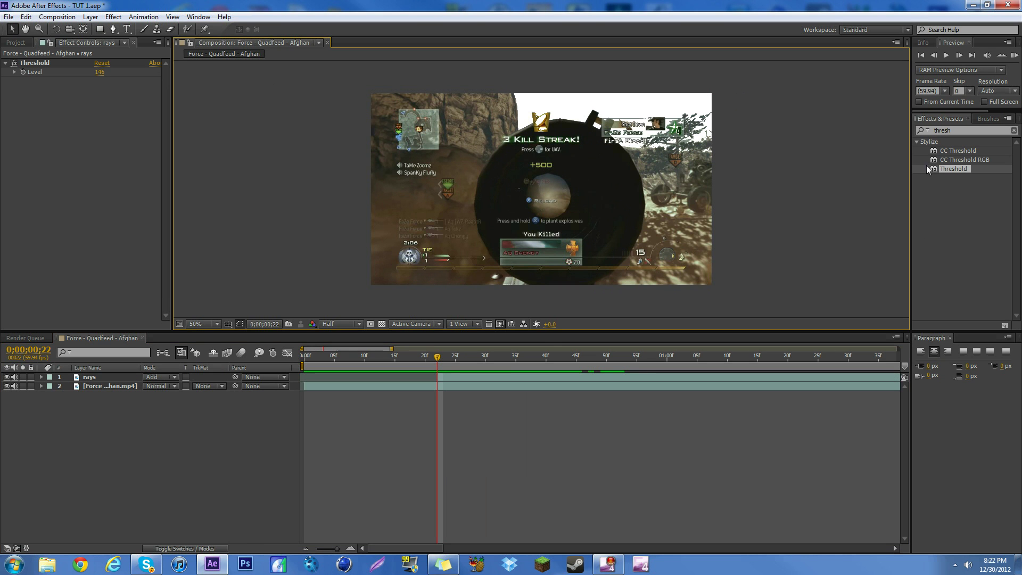
Search the effects for "radial" to find the radial blur effects.
double_click(966, 130)
text(radial)
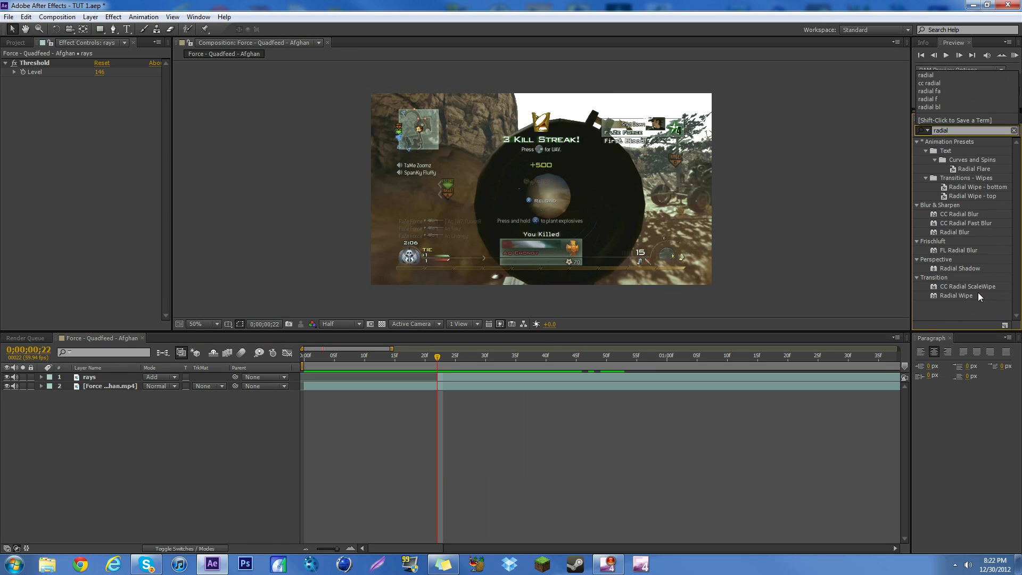
click(967, 223)
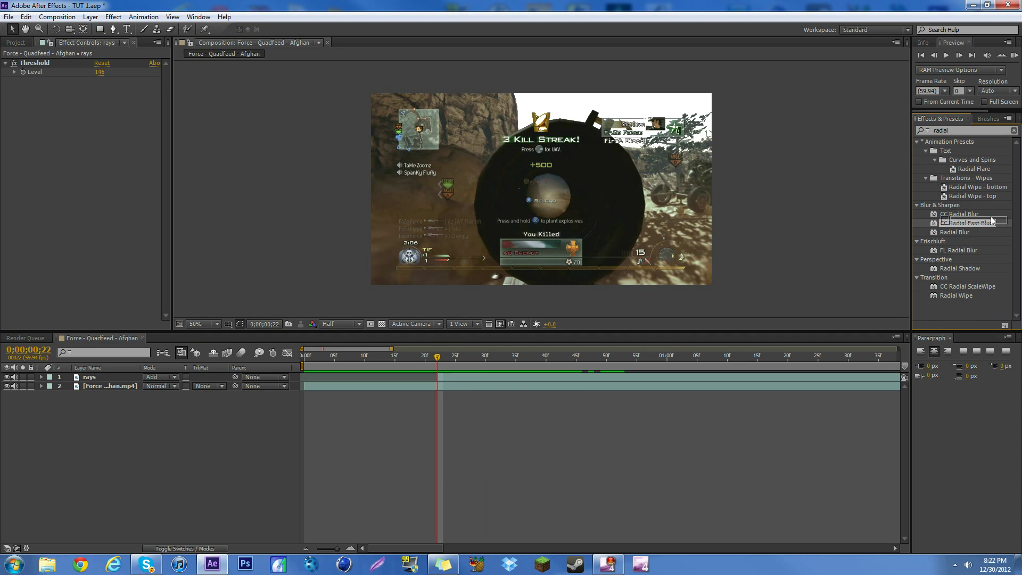
click(958, 214)
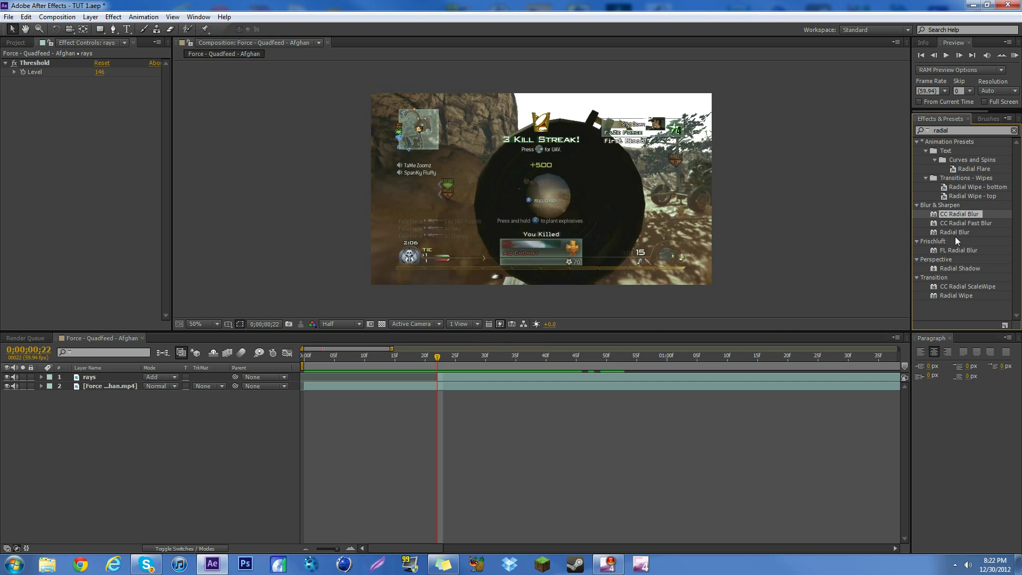
Try CC Radial Blur on the rays layer with Fading Zoom and amount 34, centred beyond the frame's upper right, and remove it.
drag(959, 215, 478, 372)
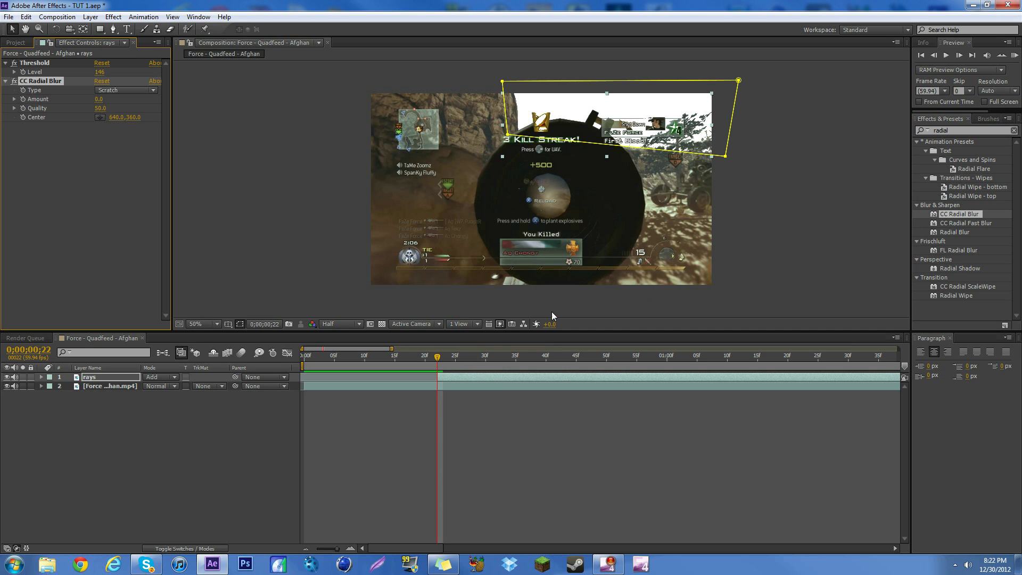
click(118, 90)
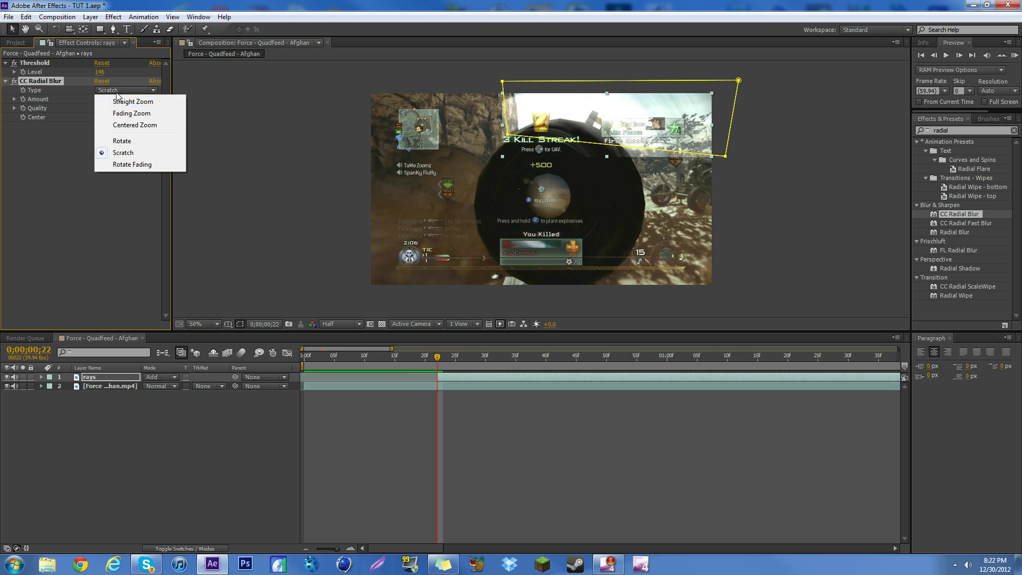
click(143, 114)
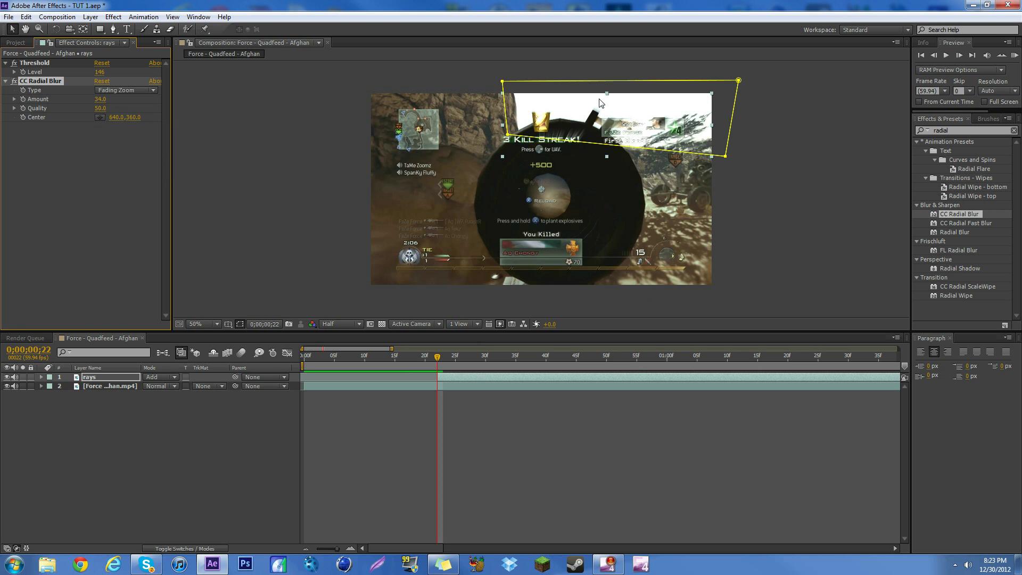
drag(544, 189, 731, 43)
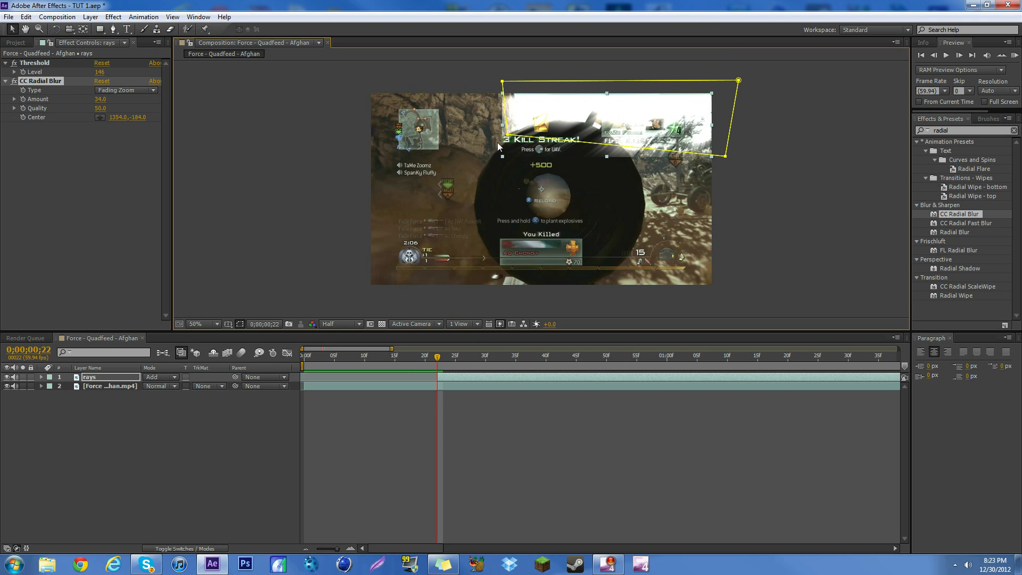
key(Delete)
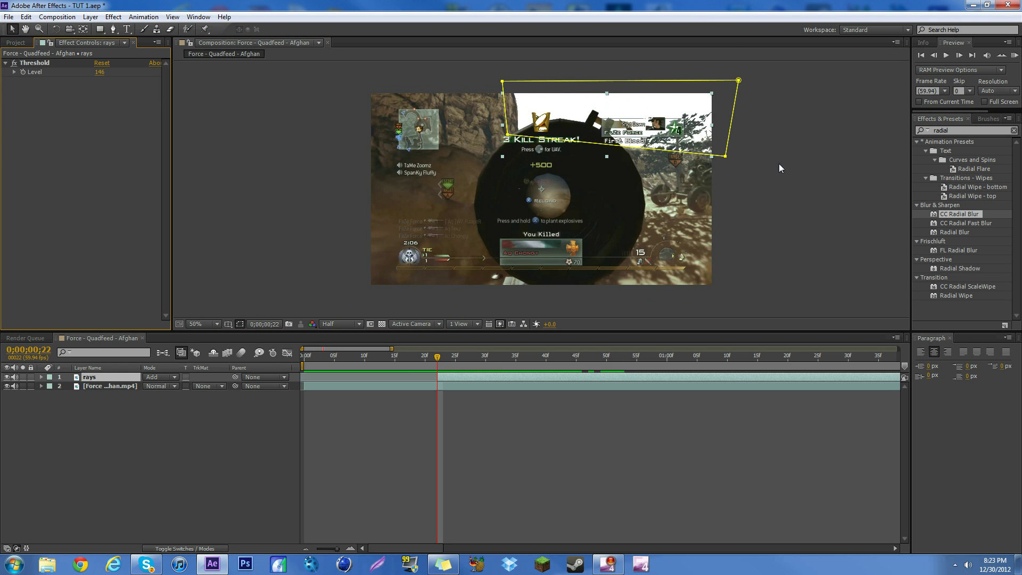
drag(961, 227, 491, 382)
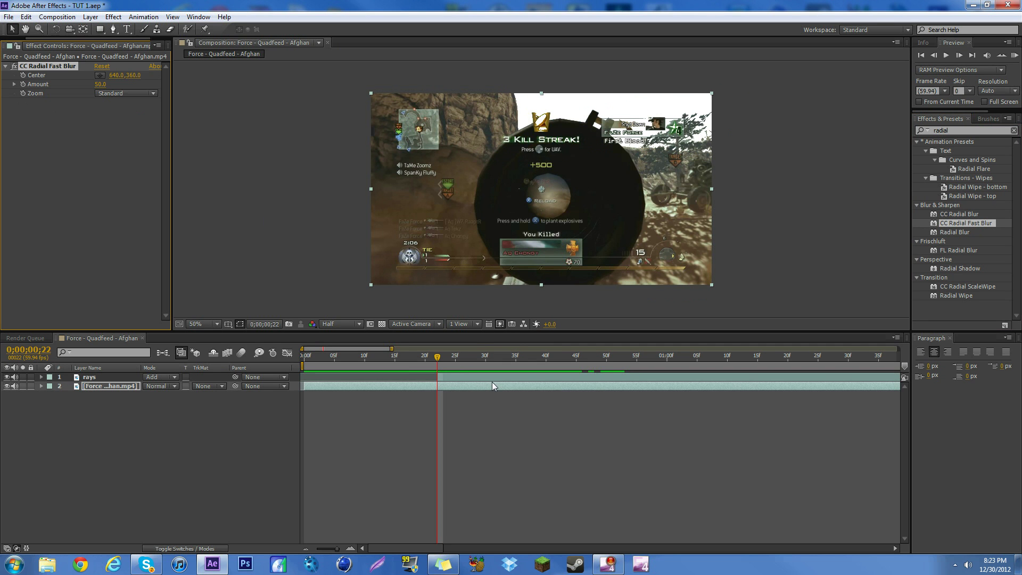
click(75, 66)
key(Delete)
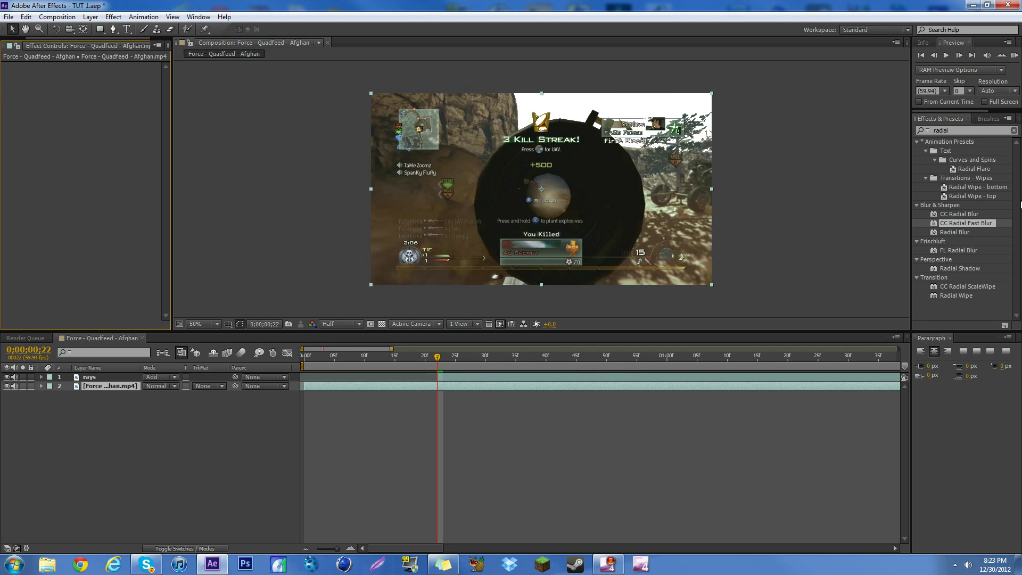
Apply CC Radial Fast Blur to the rays layer with its center in the sky at about 866, 26 and amount 95.
drag(963, 223, 467, 378)
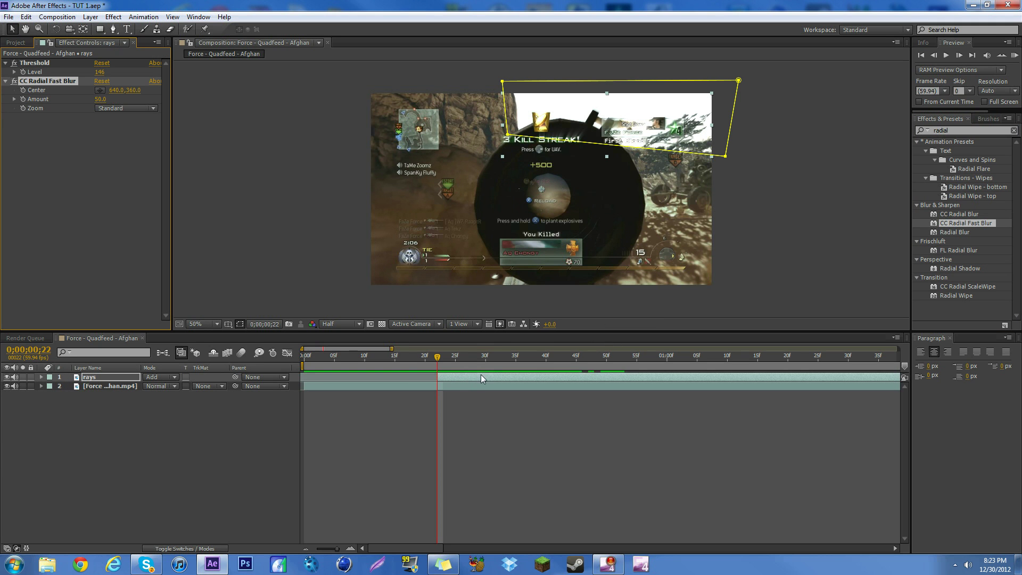
drag(544, 191, 604, 100)
click(100, 99)
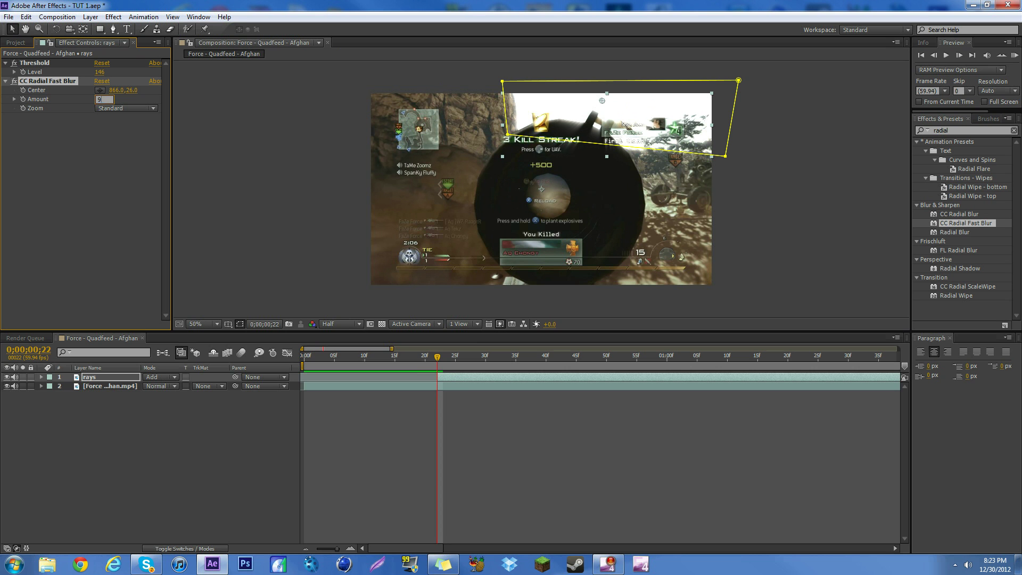
text(95)
key(Return)
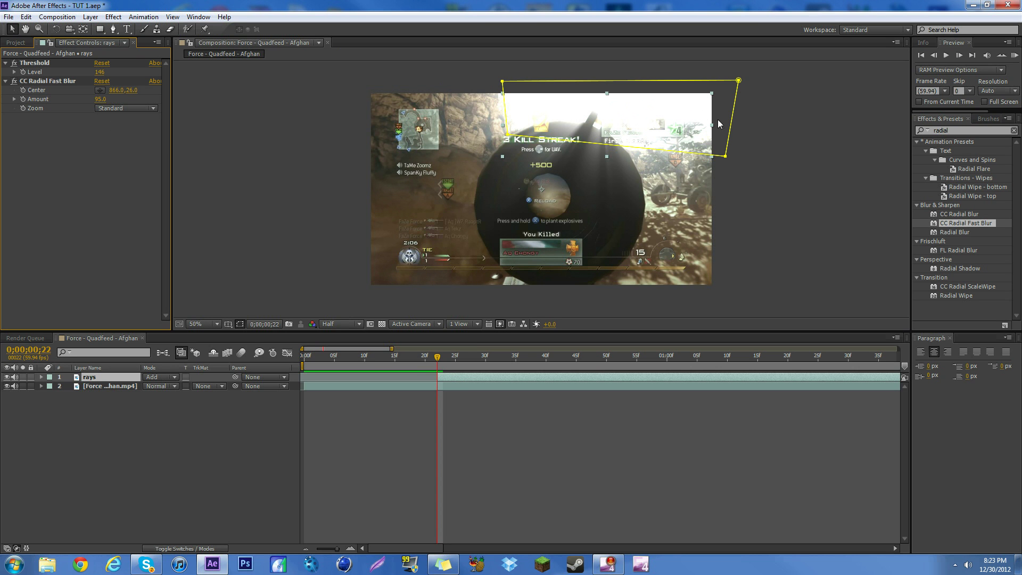
drag(437, 356, 697, 356)
drag(701, 356, 437, 356)
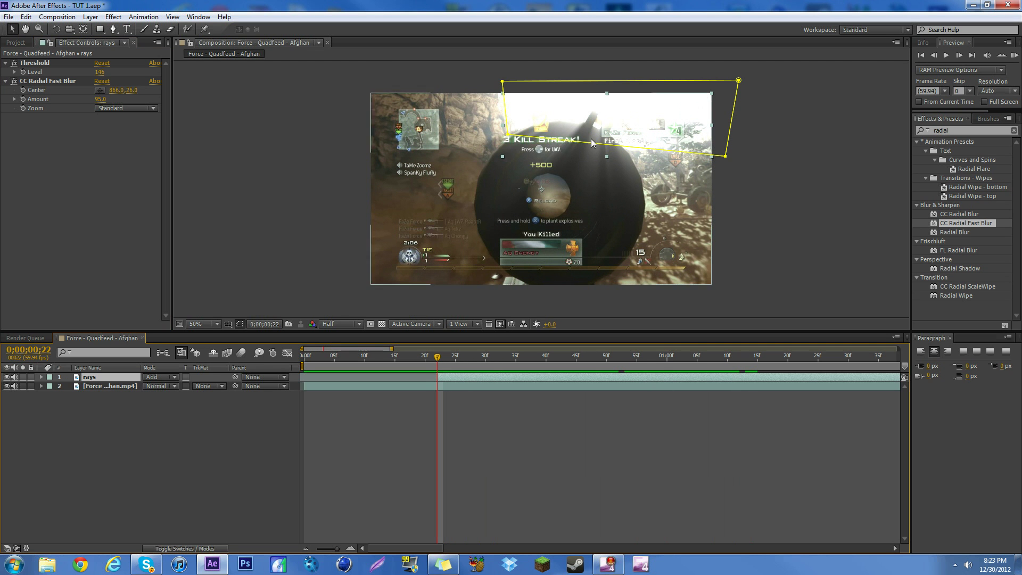
Keyframe the CC Radial Fast Blur amount on the rays layer at 95 on frame 22 and 50 on frame 34.
mouse_move(447, 356)
mouse_down()
mouse_move(825, 353)
mouse_move(501, 352)
mouse_move(425, 364)
mouse_move(438, 360)
mouse_up()
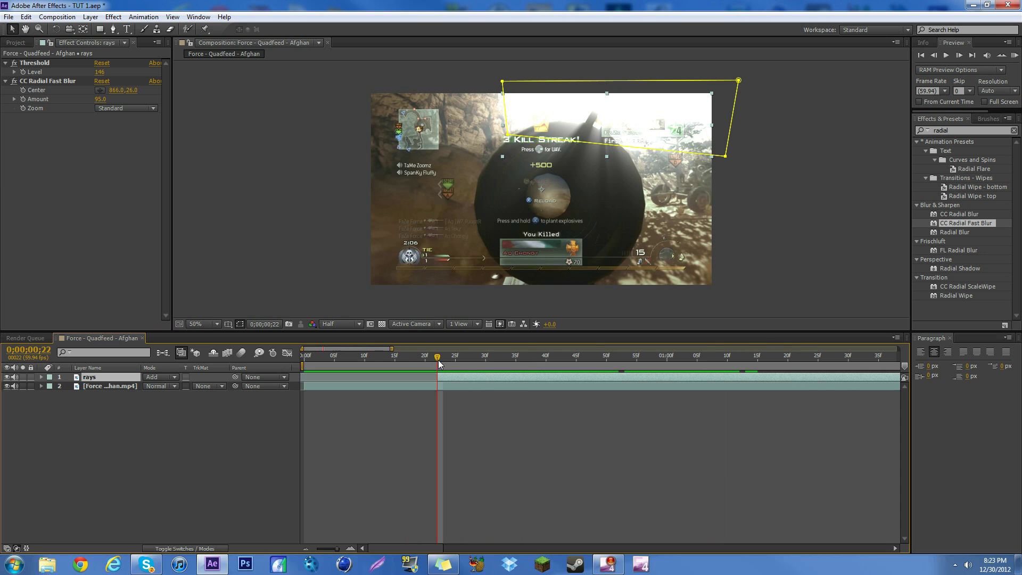
click(25, 100)
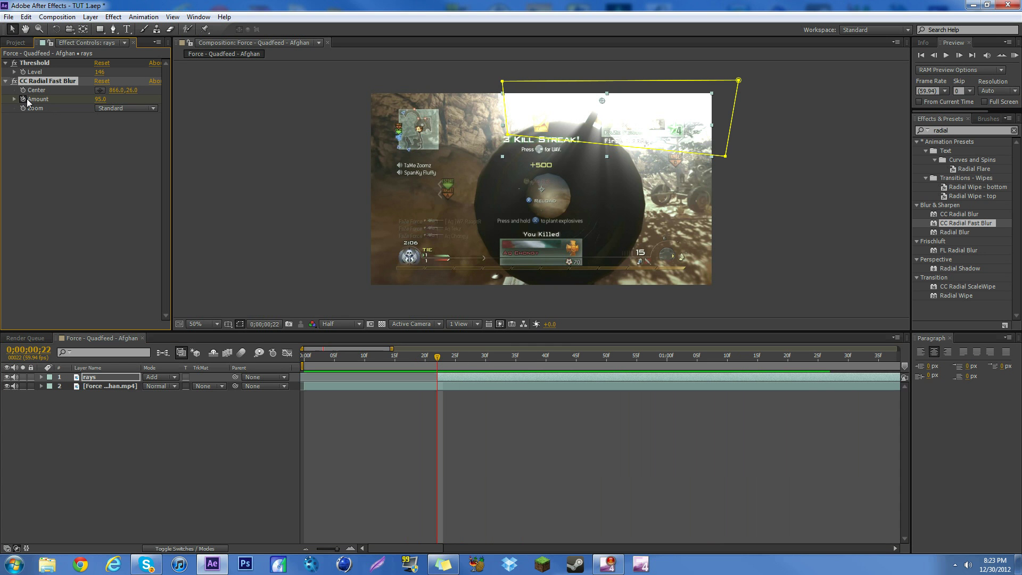
drag(437, 362, 510, 358)
click(101, 100)
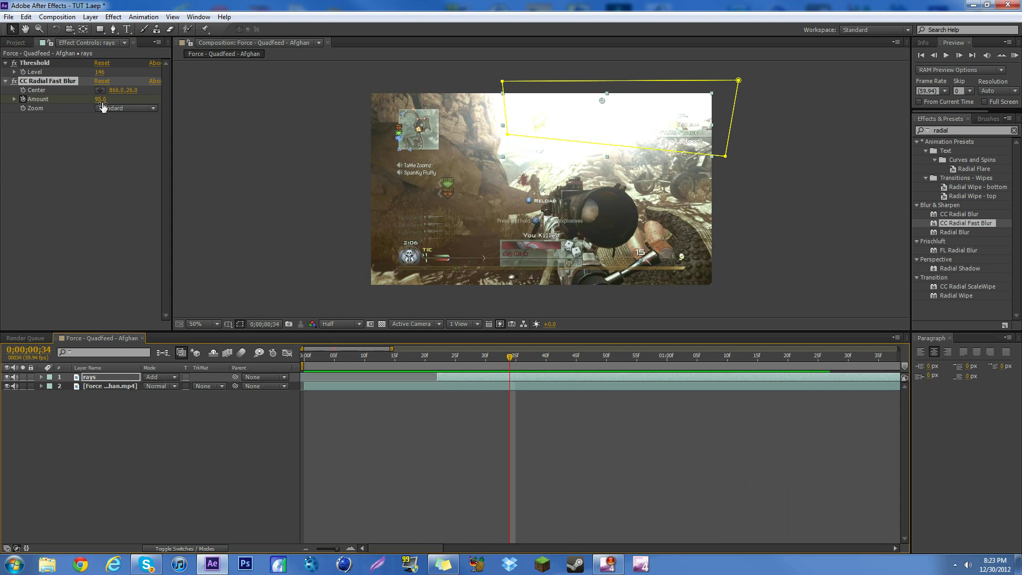
text(50)
key(Return)
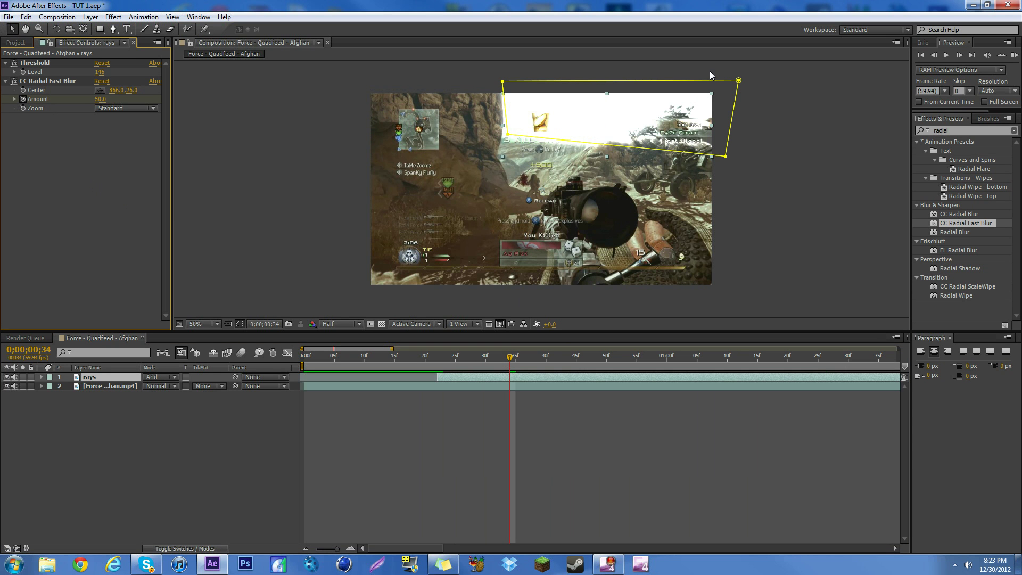
Move the CC Radial Fast Blur center above the frame to about 1032, -114.
click(47, 81)
drag(602, 100, 646, 64)
key(slash)
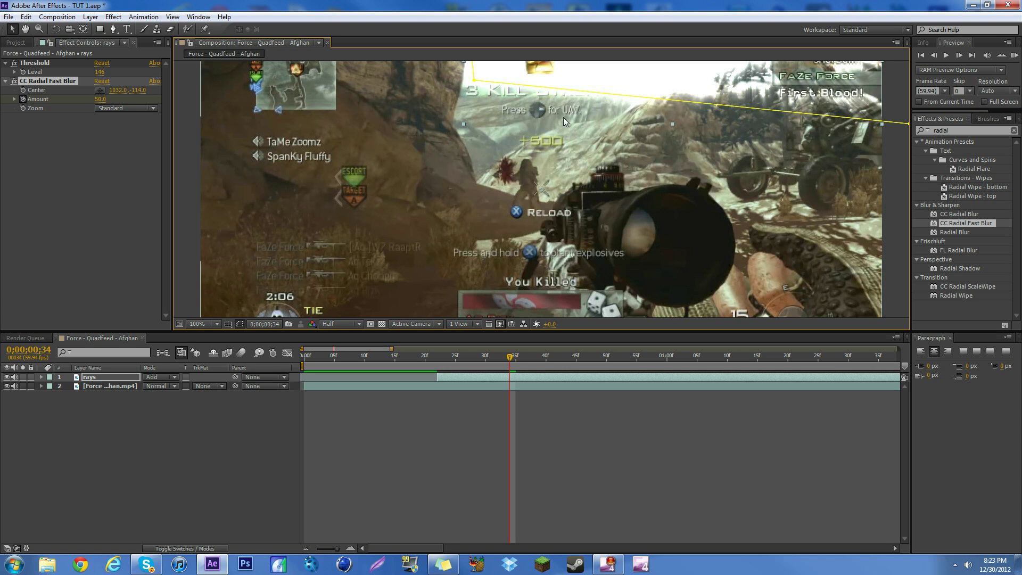
key(comma)
key(comma)
Start Mask Path keyframing for Mask 1 on the rays layer at frame 22 and pull its lower-left point down near the HUD.
drag(494, 361, 436, 340)
click(90, 377)
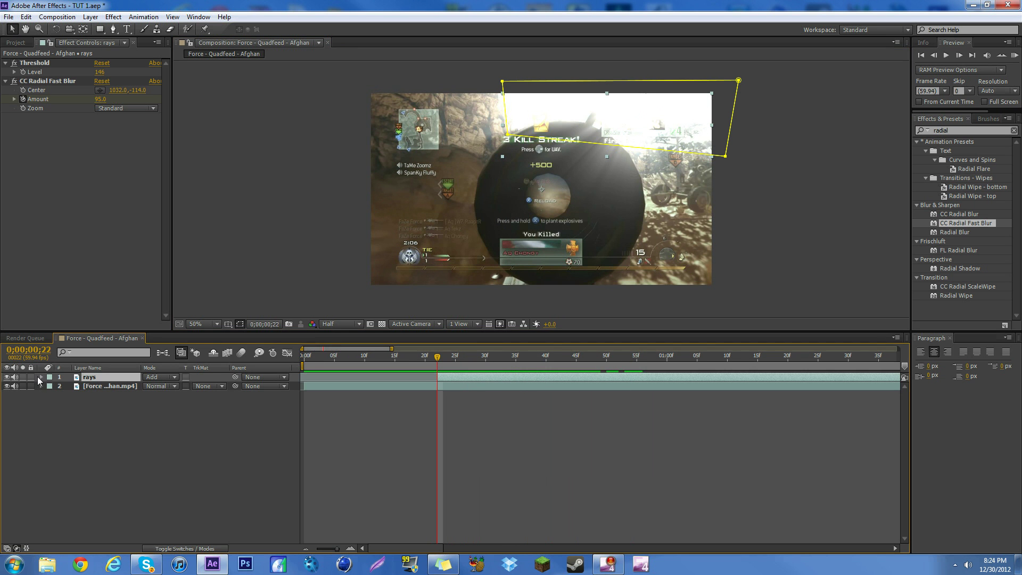
click(41, 377)
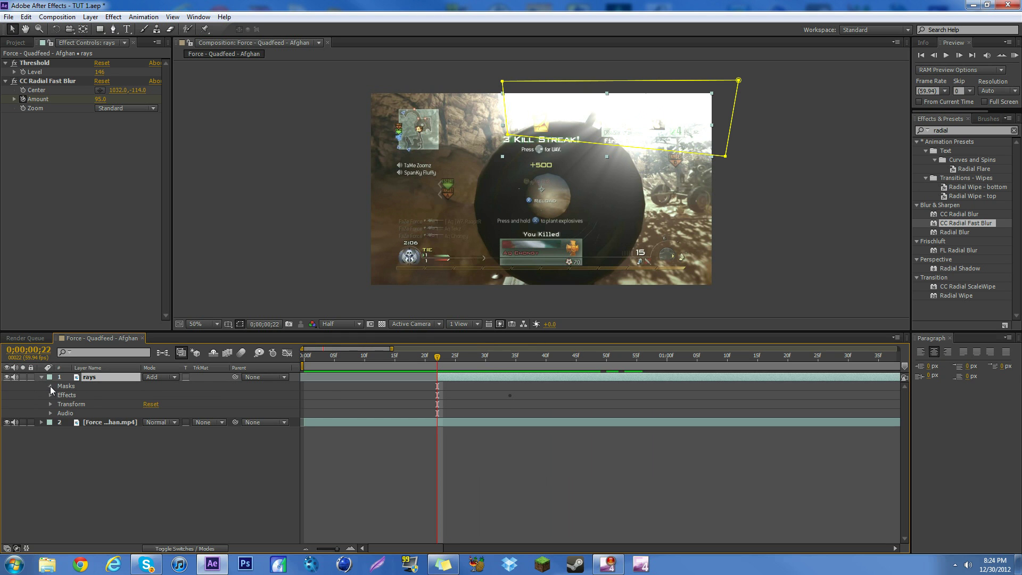
click(50, 386)
click(60, 395)
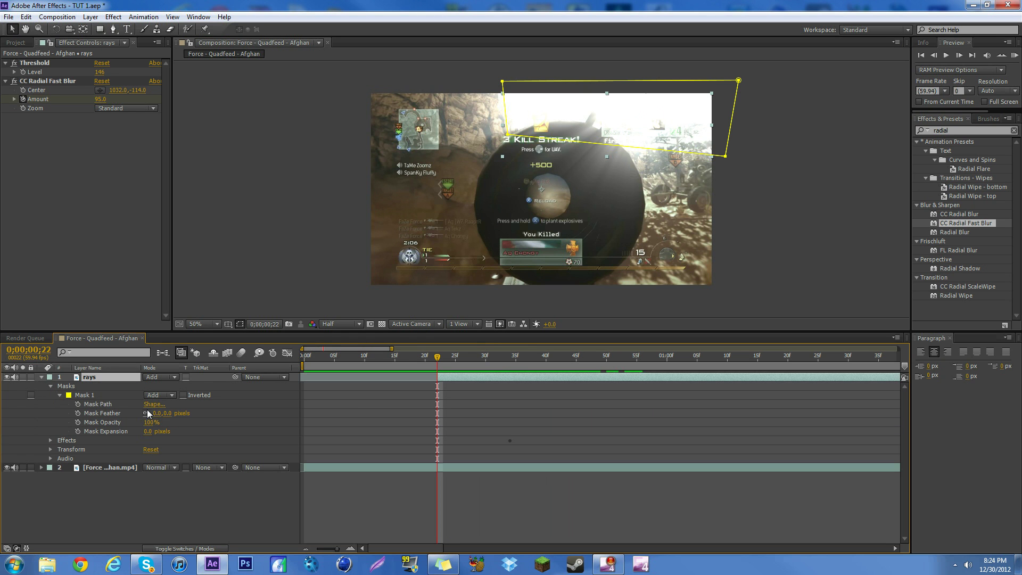
click(78, 404)
drag(507, 137, 476, 254)
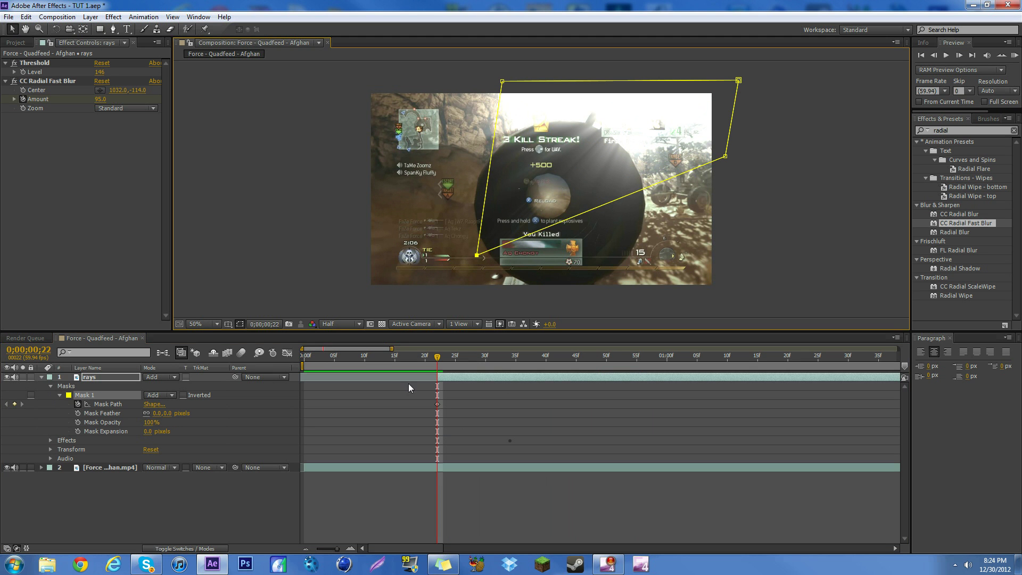
Reshape Mask 1 at frame 44, nudging its upper-left point inward and placing its lower-left point at the sky's lower edge beside the rifle.
drag(444, 359, 572, 360)
drag(424, 275, 310, 328)
mouse_move(503, 81)
mouse_down()
mouse_move(347, 81)
mouse_move(512, 85)
mouse_up()
key(comma)
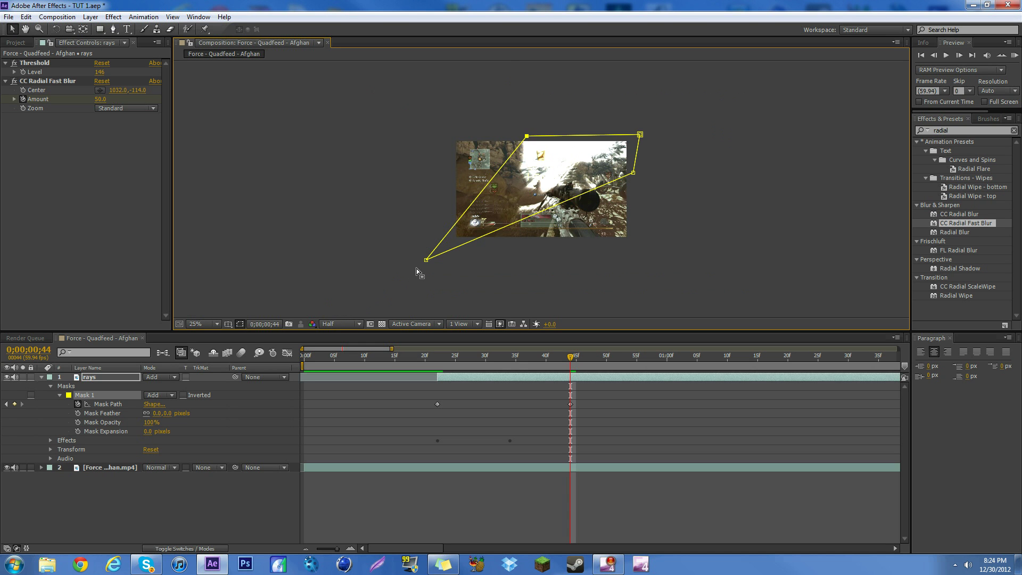
drag(426, 260, 525, 207)
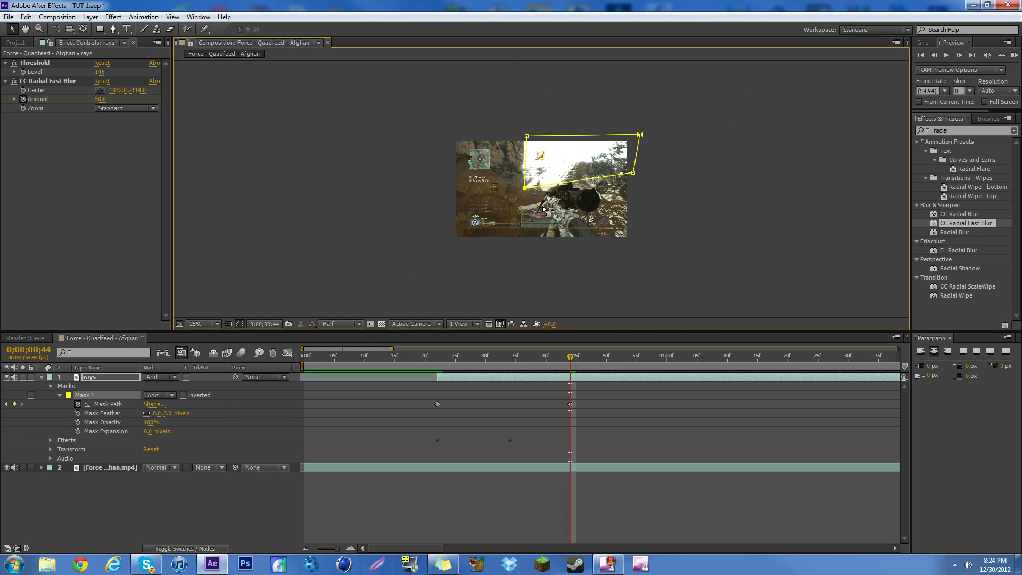
scroll(539, 212, up, 4)
key(comma)
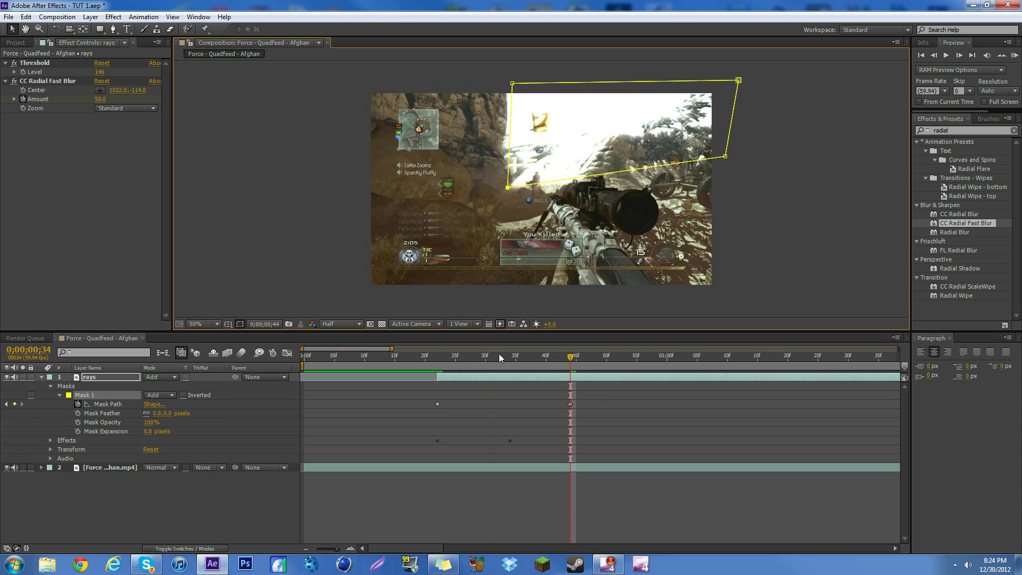
Reshape Mask 1 at frame 22 by moving its lower-left point up and inward to the upper part of the dark scope.
click(438, 357)
click(97, 379)
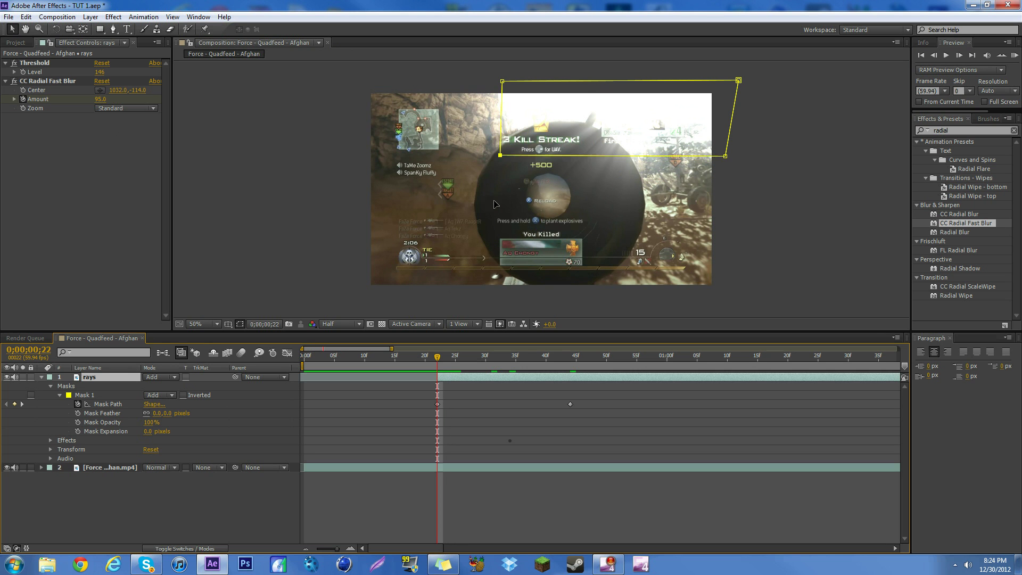
drag(479, 261, 501, 246)
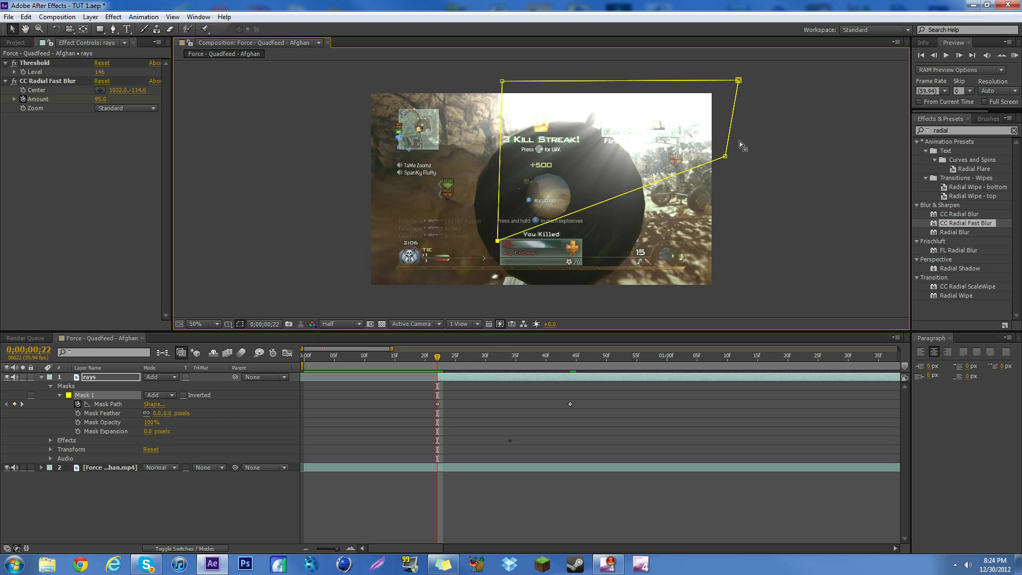
drag(497, 242, 528, 178)
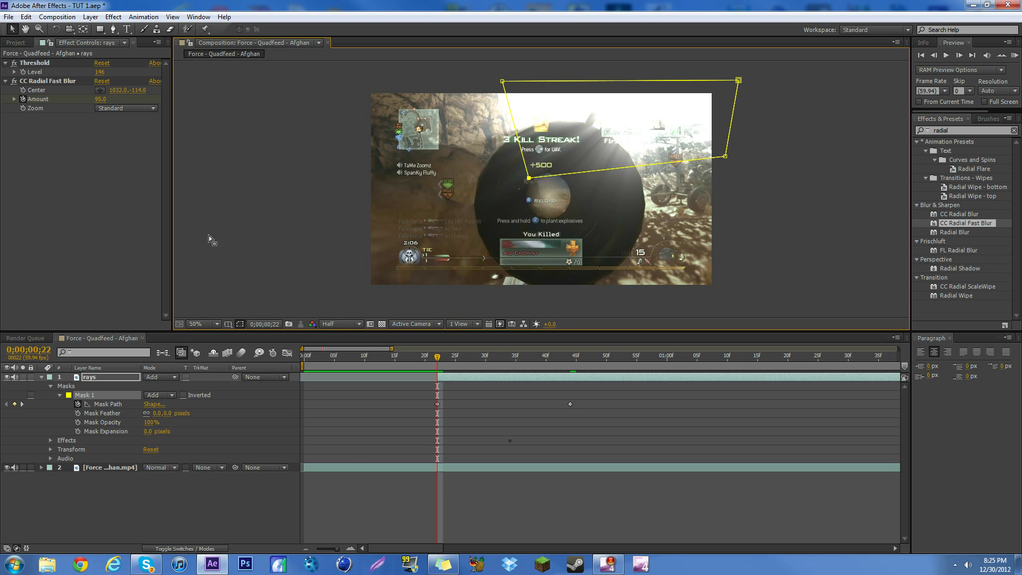